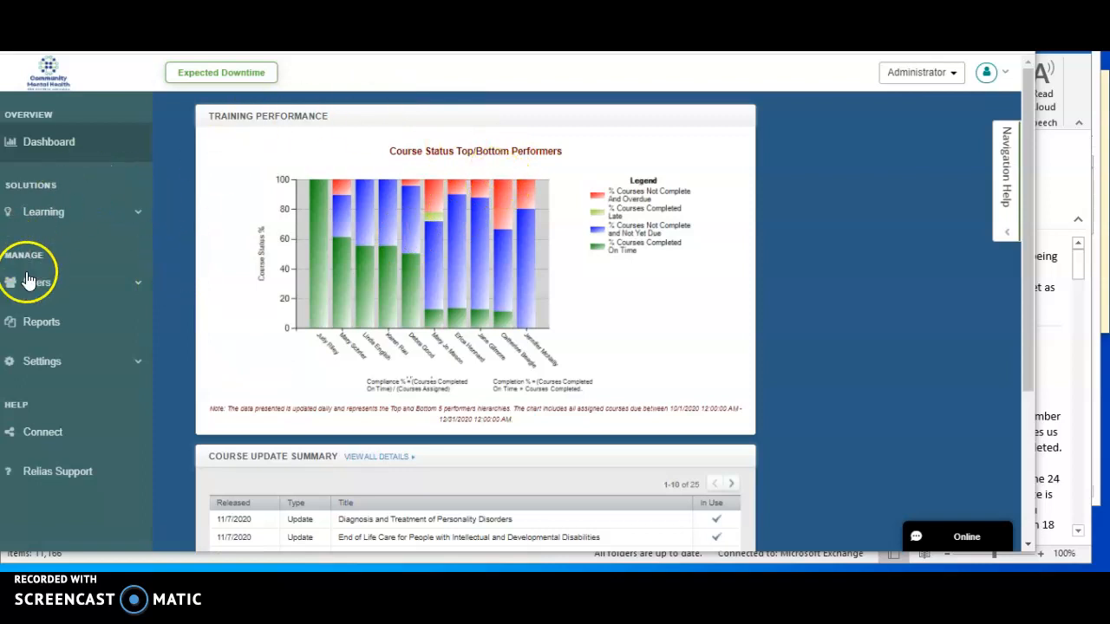
# Step: Open the Training Hours report from the Module Enrollments and Completions reports
pyautogui.click(33, 326)
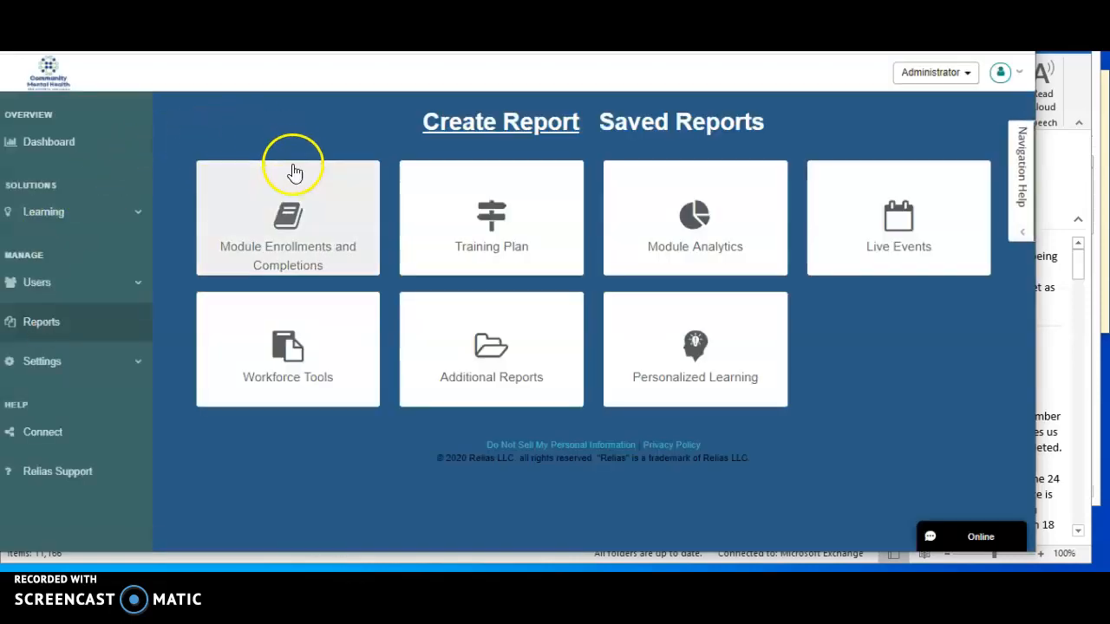
pyautogui.click(290, 234)
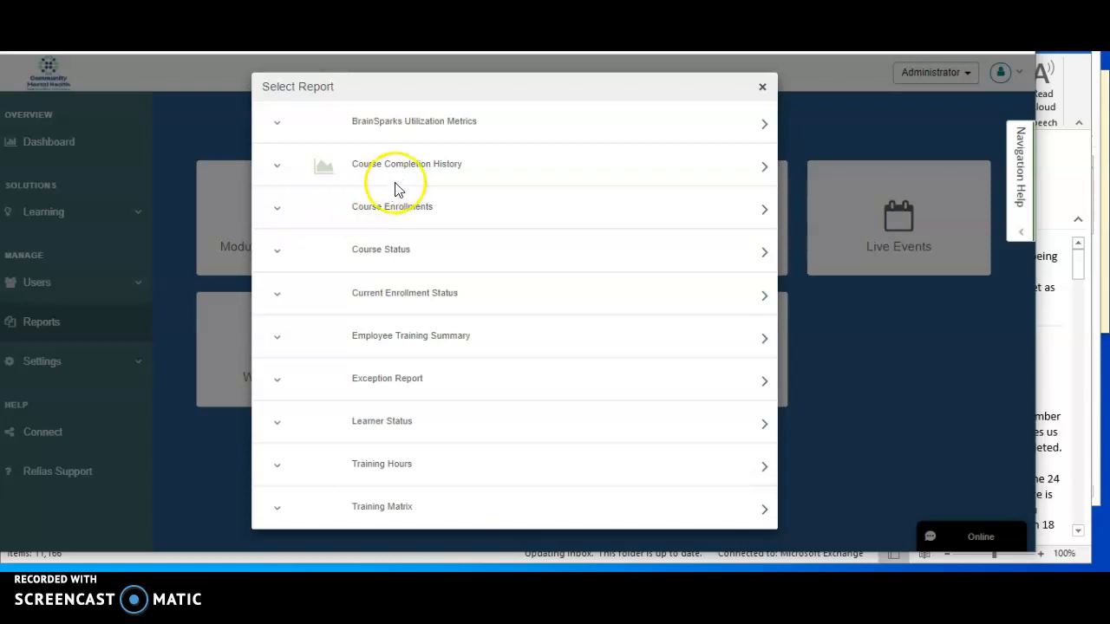
pyautogui.click(375, 468)
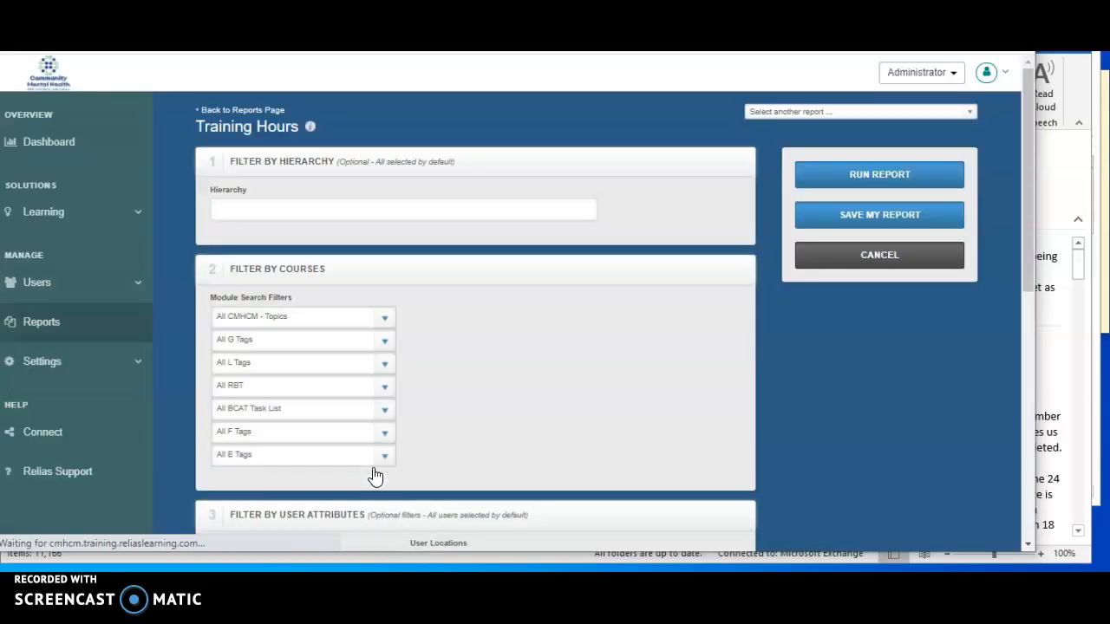
# Step: Filter the report's hierarchy by the supervisor's name, searching with "re" and choosing the matching second entry
pyautogui.click(377, 213)
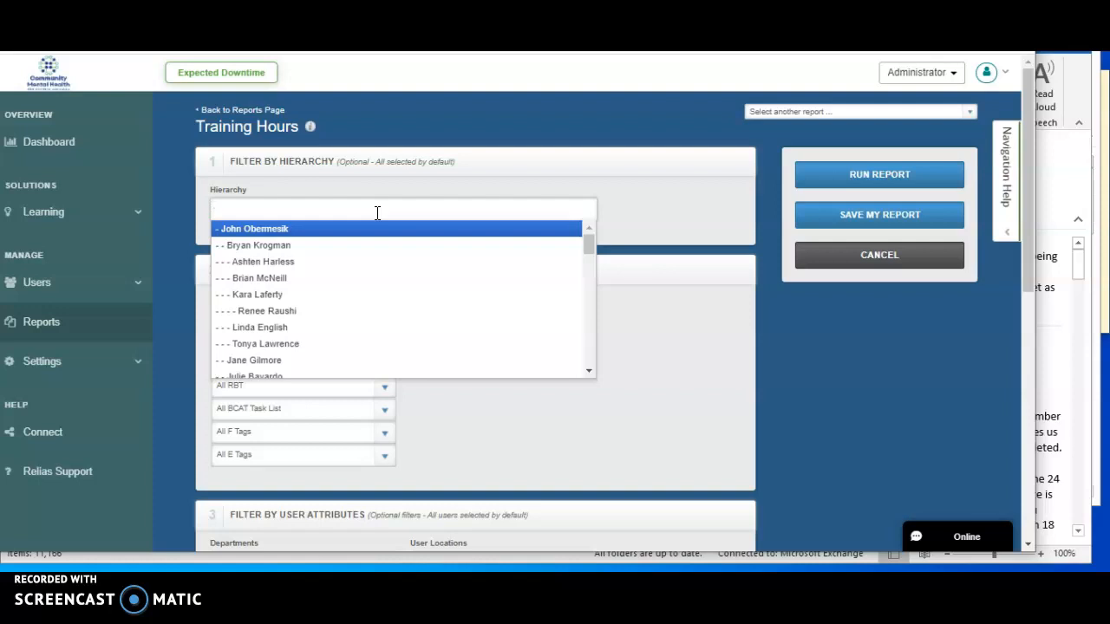
pyautogui.write('re')
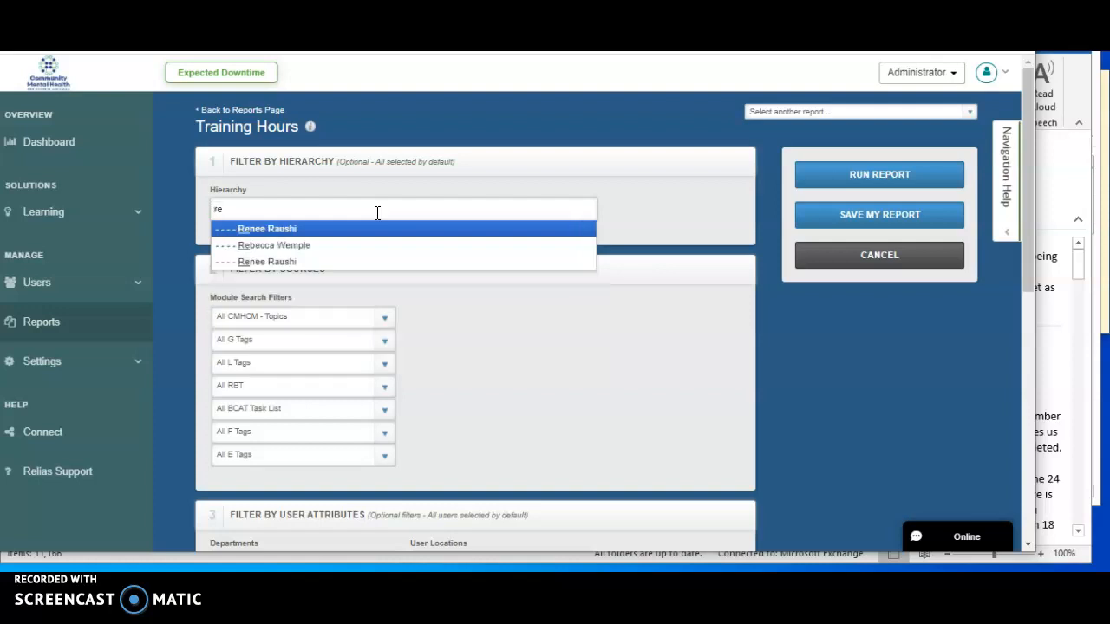
pyautogui.click(289, 250)
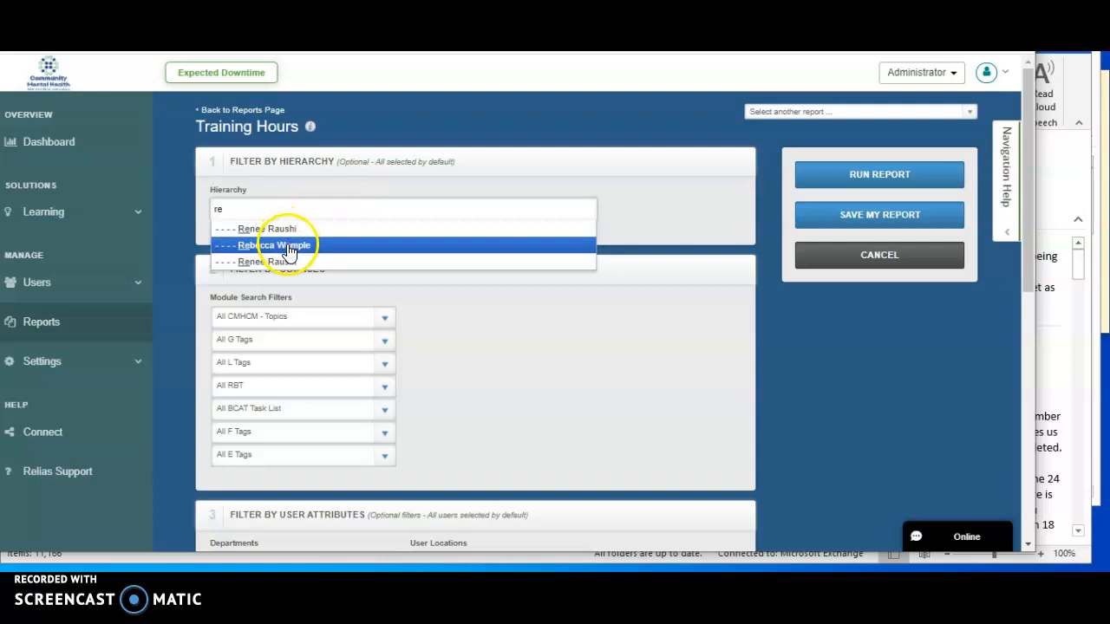
pyautogui.click(289, 250)
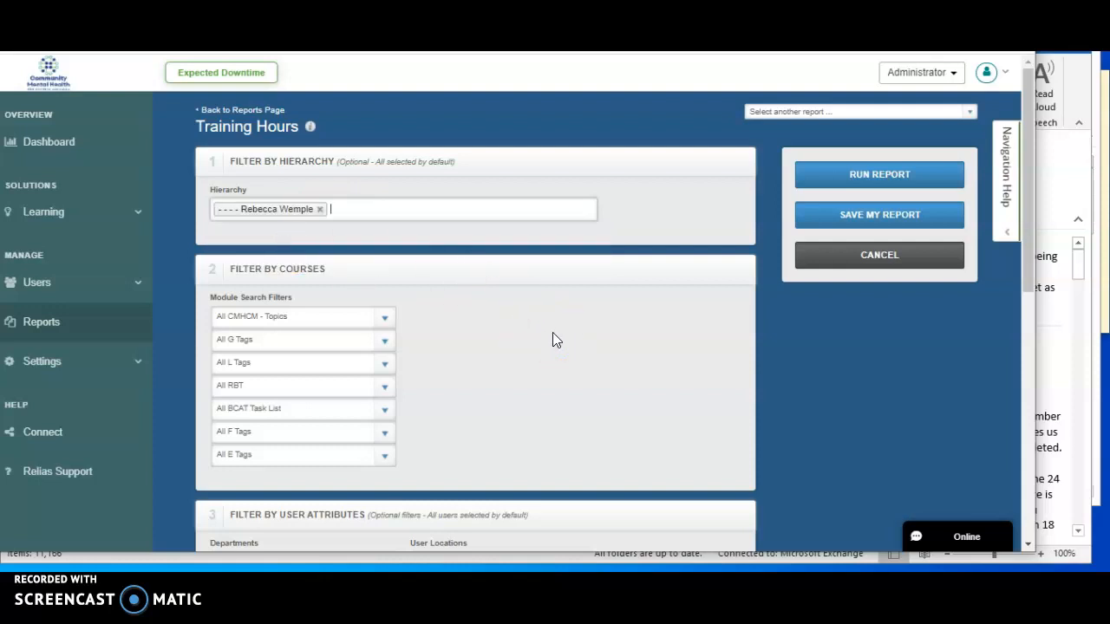
# Step: Set the CMHCM - Topics module search filter to Children's Training
pyautogui.click(429, 317)
pyautogui.click(236, 321)
pyautogui.click(384, 317)
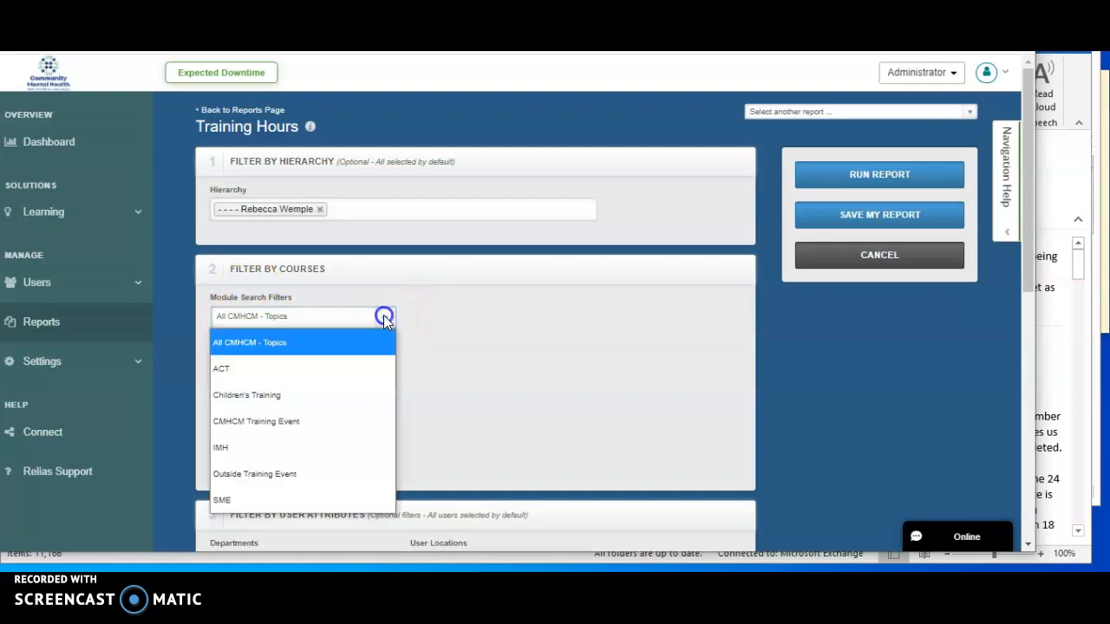
pyautogui.click(237, 397)
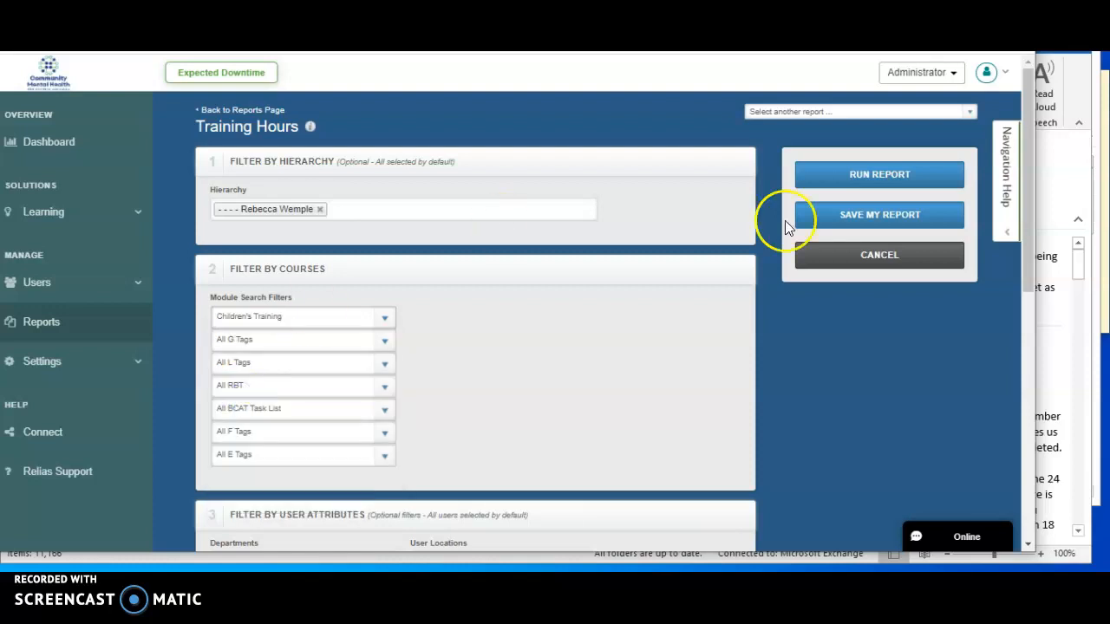
# Step: In the report output, keep All Learners and enable showing each user on a separate page
pyautogui.moveTo(1028, 180); pyautogui.dragTo(1018, 371)
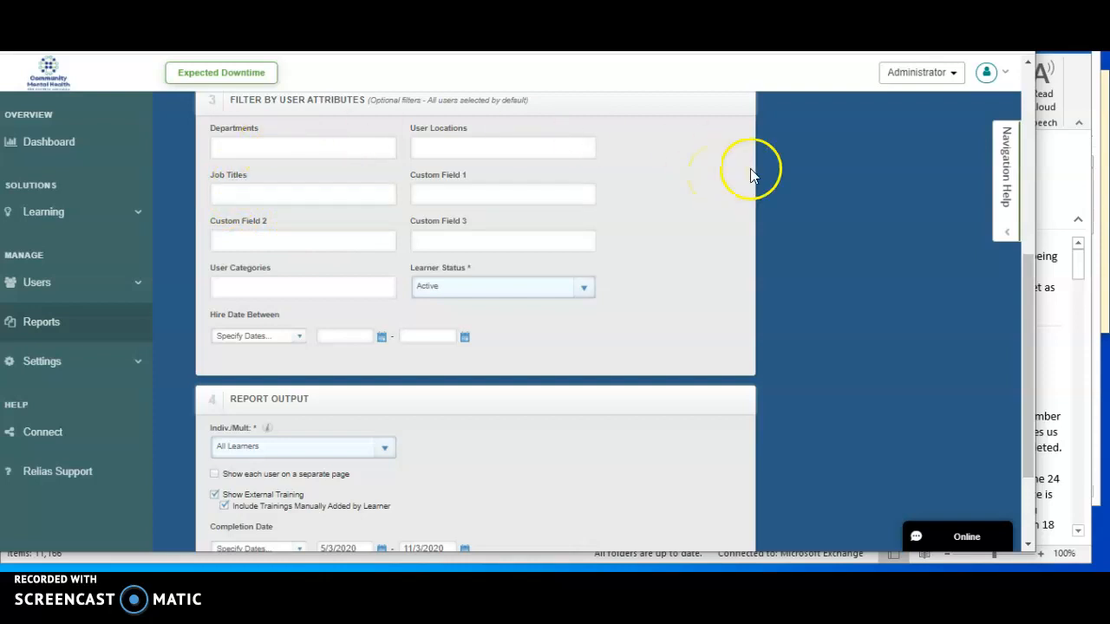
pyautogui.moveTo(1028, 303); pyautogui.dragTo(1026, 373)
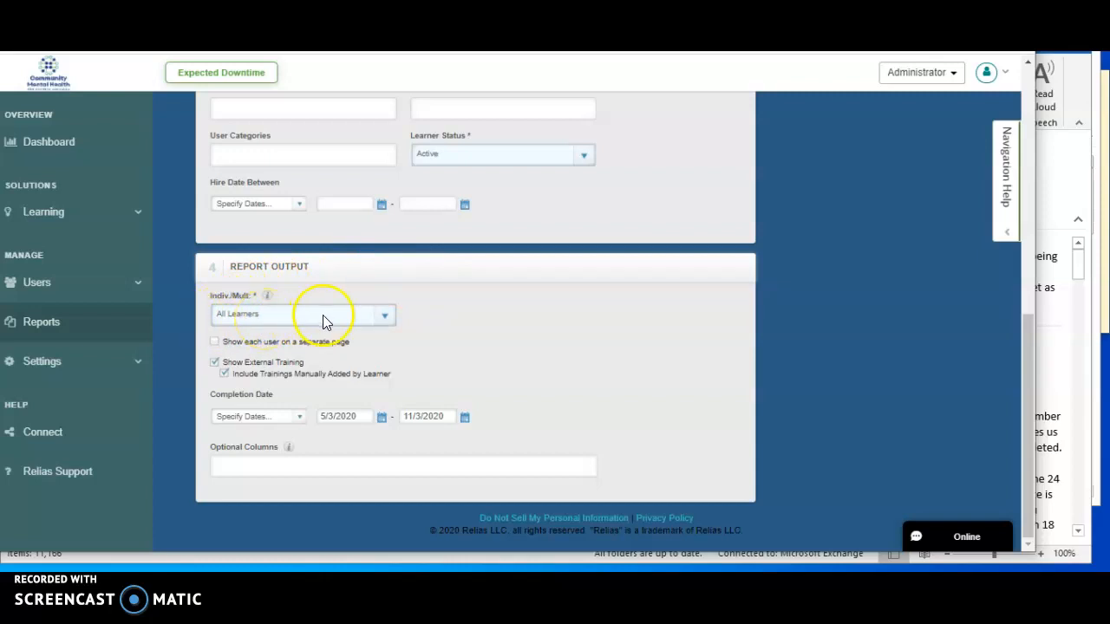
pyautogui.click(386, 319)
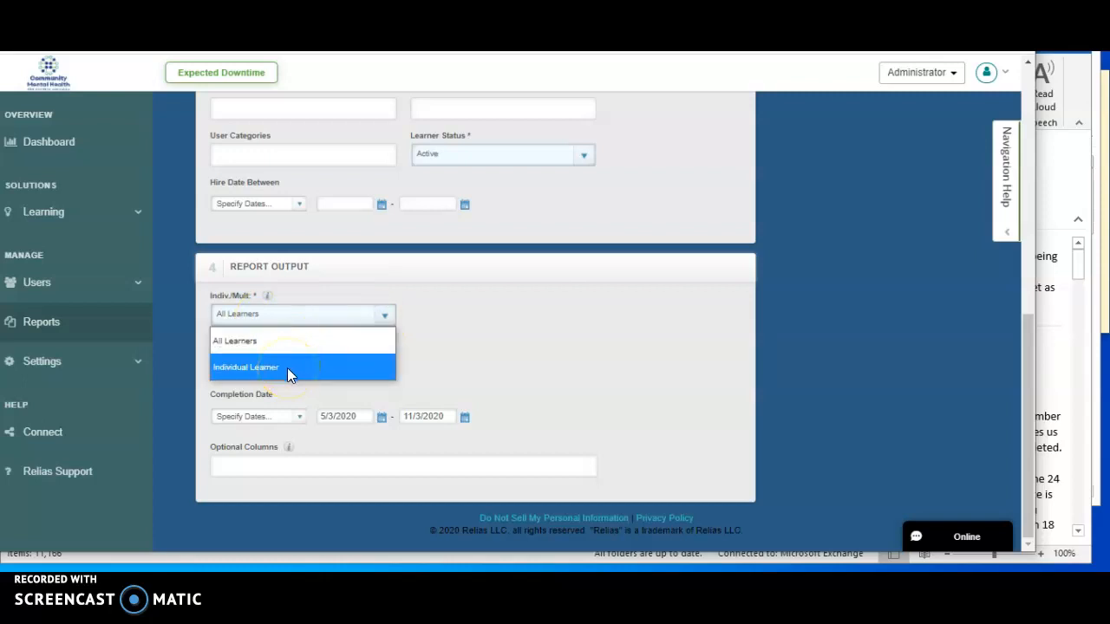
pyautogui.click(441, 343)
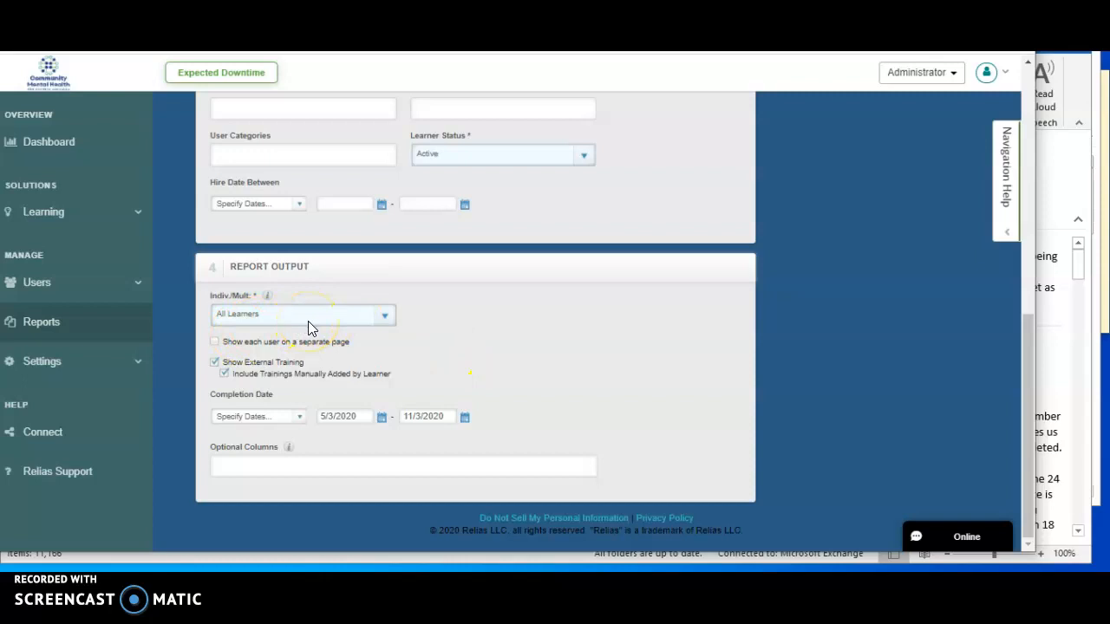
pyautogui.click(214, 342)
pyautogui.click(208, 357)
# Step: Set the completion date range to Year to Date and run the Training Hours report
pyautogui.click(299, 416)
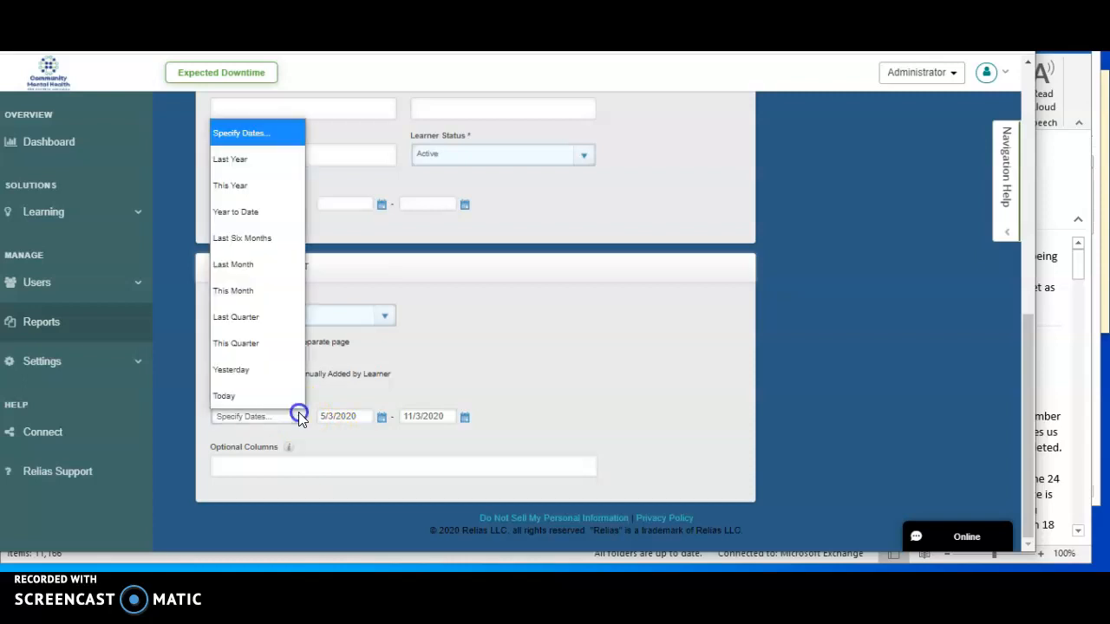
pyautogui.click(259, 213)
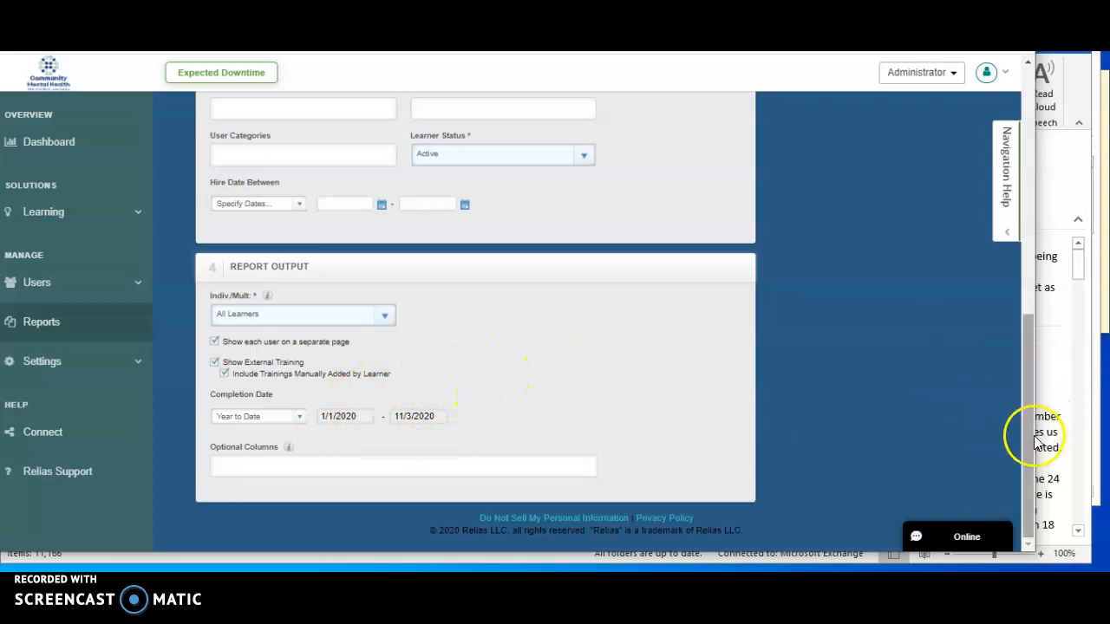
pyautogui.moveTo(1023, 461); pyautogui.dragTo(1037, 106)
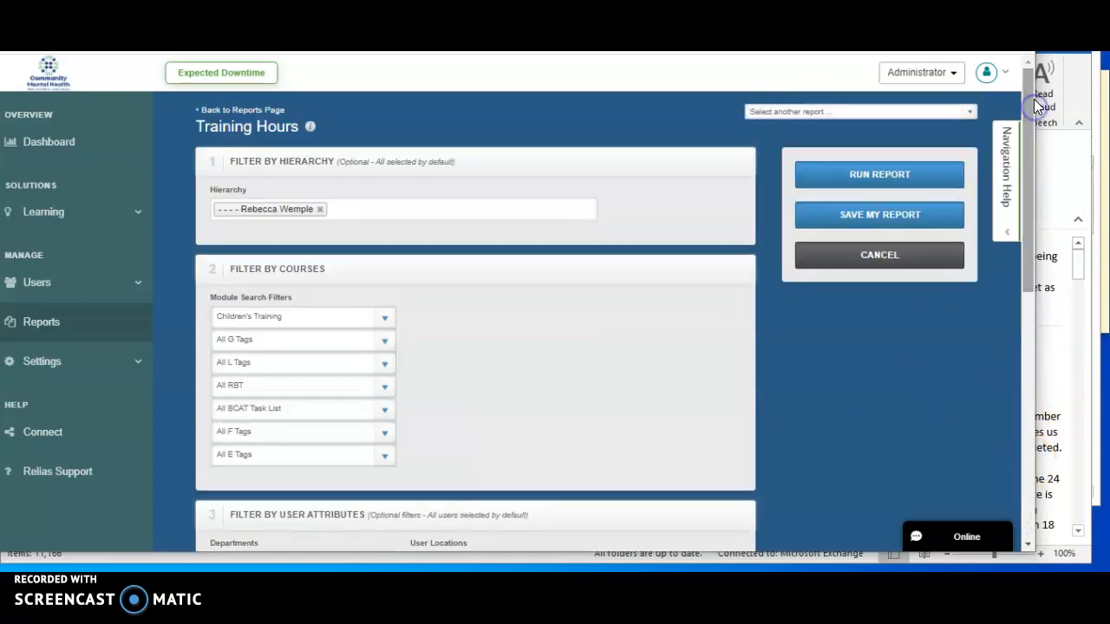
pyautogui.click(876, 178)
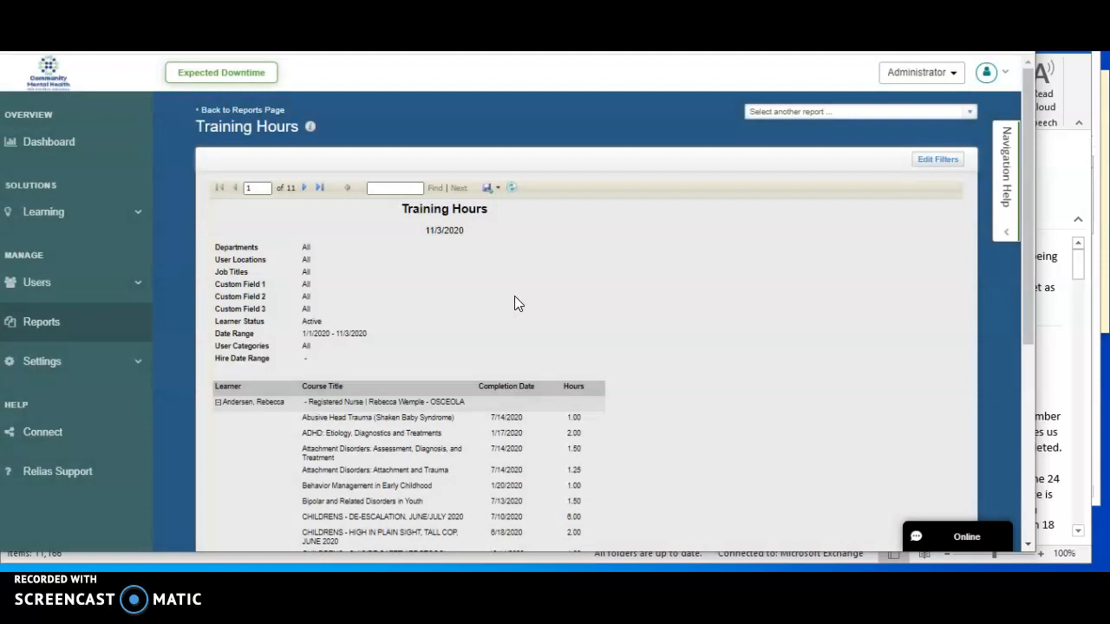
# Step: Review each learner's completed courses, completion dates and hours subtotal on pages 1 to 4 of the report
pyautogui.moveTo(1027, 154); pyautogui.dragTo(1025, 248)
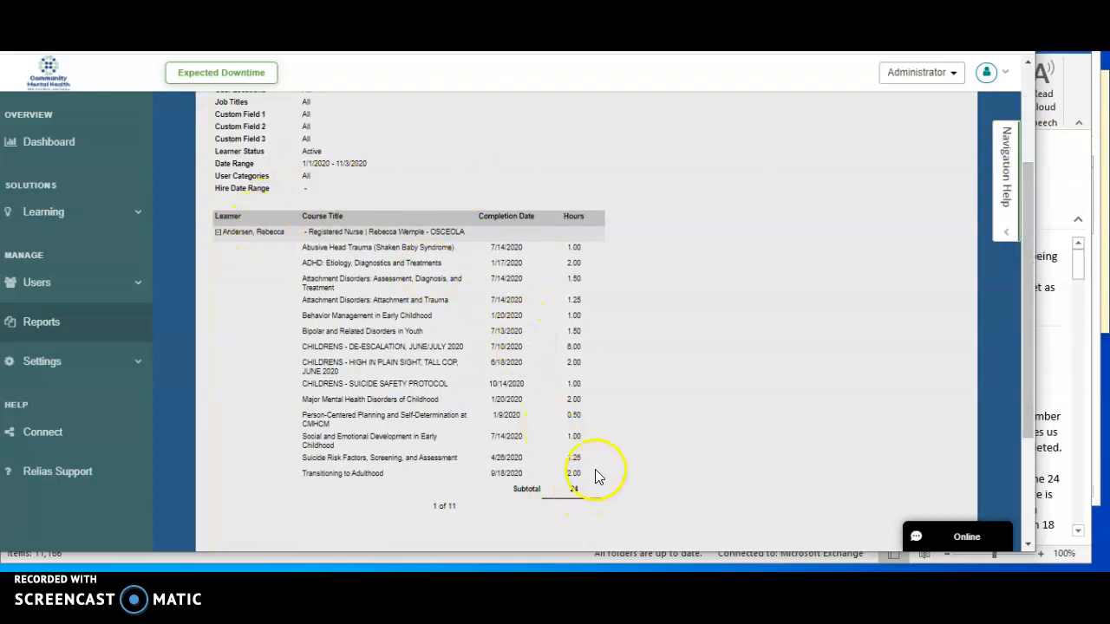
pyautogui.moveTo(1022, 332); pyautogui.dragTo(1034, 302)
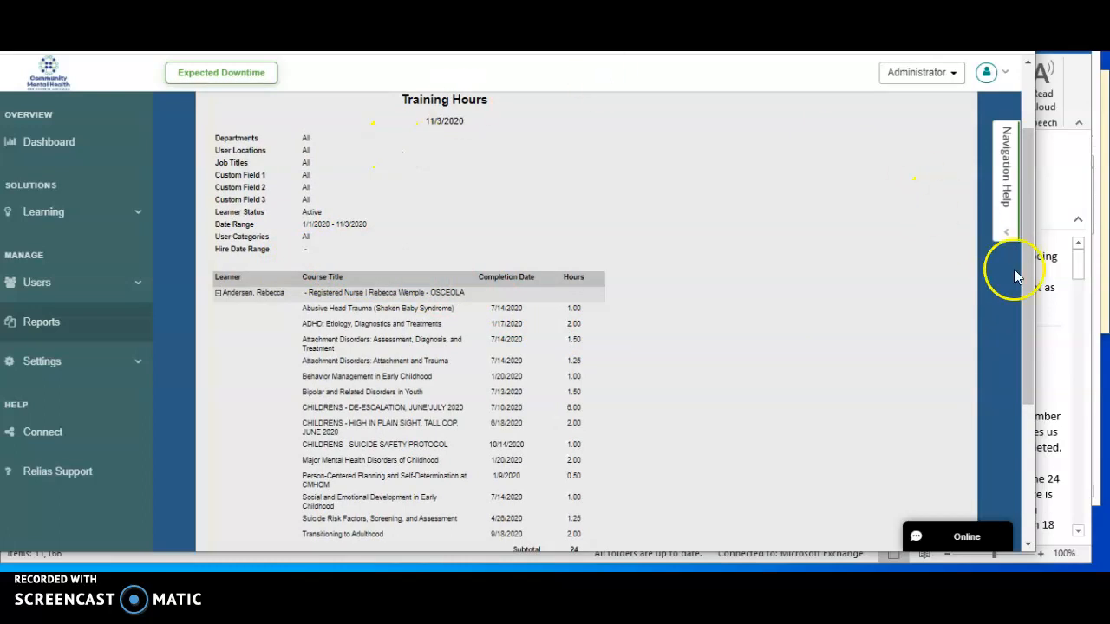
pyautogui.moveTo(1024, 309); pyautogui.dragTo(1029, 258)
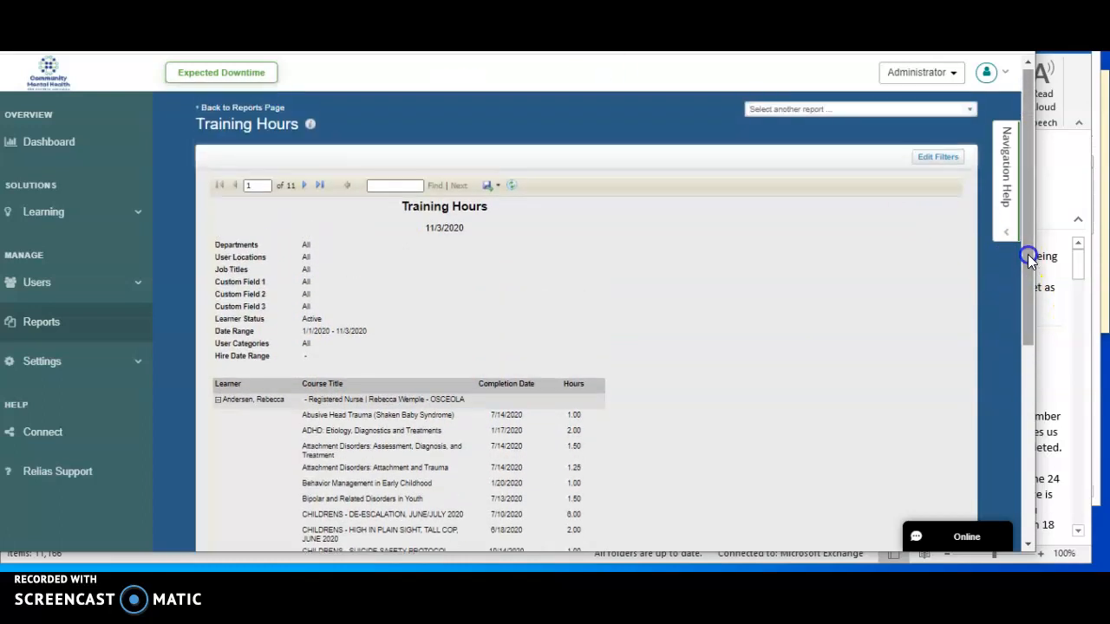
pyautogui.click(306, 187)
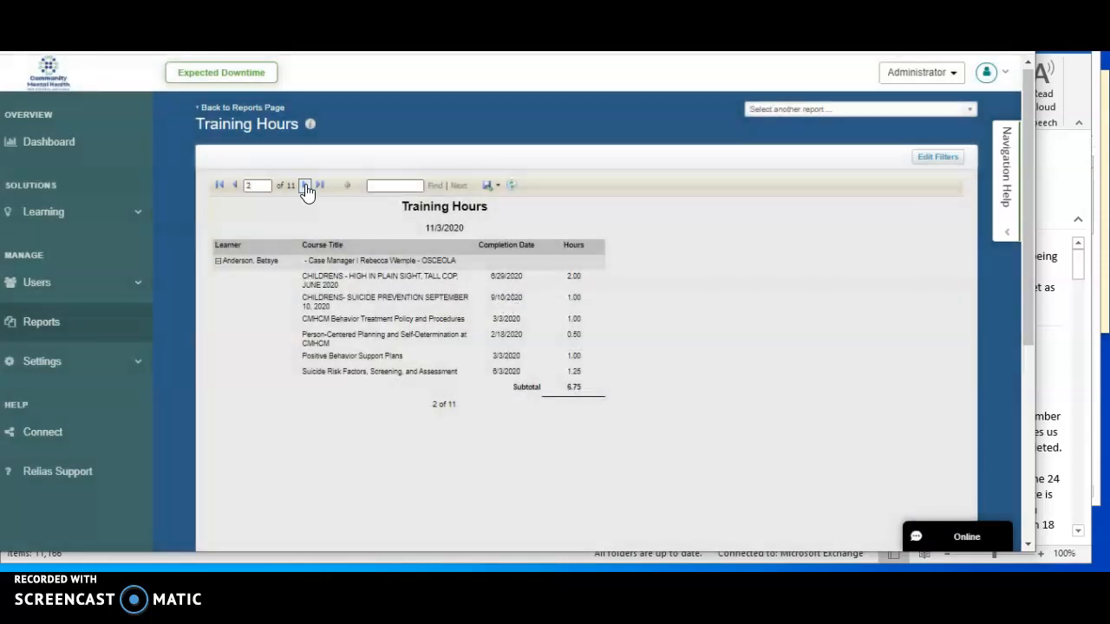
pyautogui.click(307, 187)
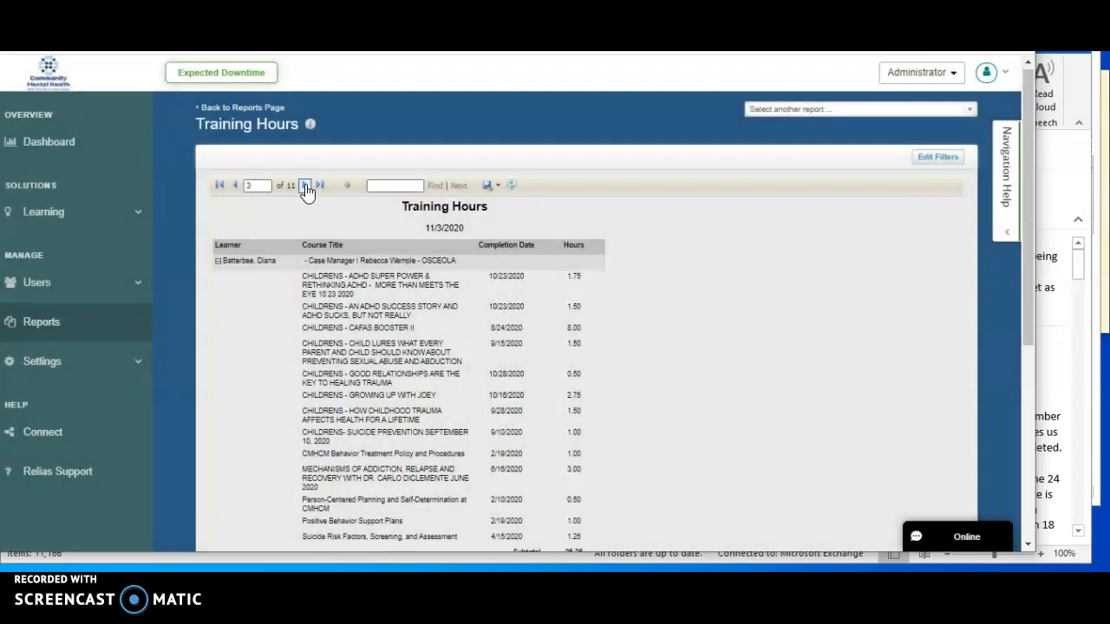
pyautogui.click(305, 186)
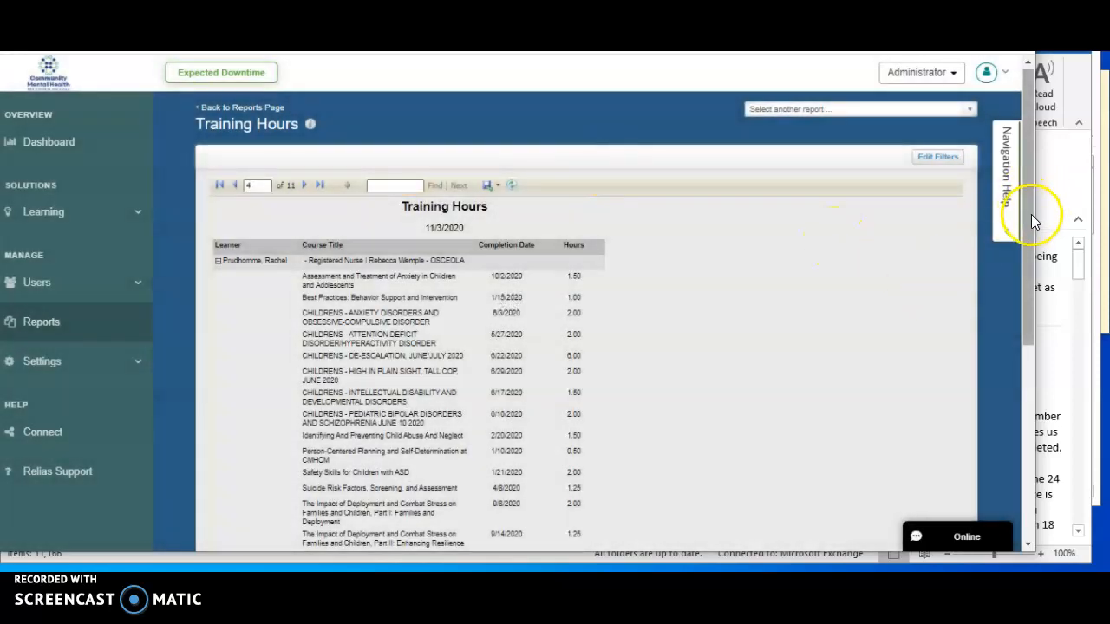
pyautogui.moveTo(1031, 216)
pyautogui.mouseDown()
pyautogui.moveTo(1026, 397)
pyautogui.moveTo(1037, 218)
pyautogui.mouseUp()
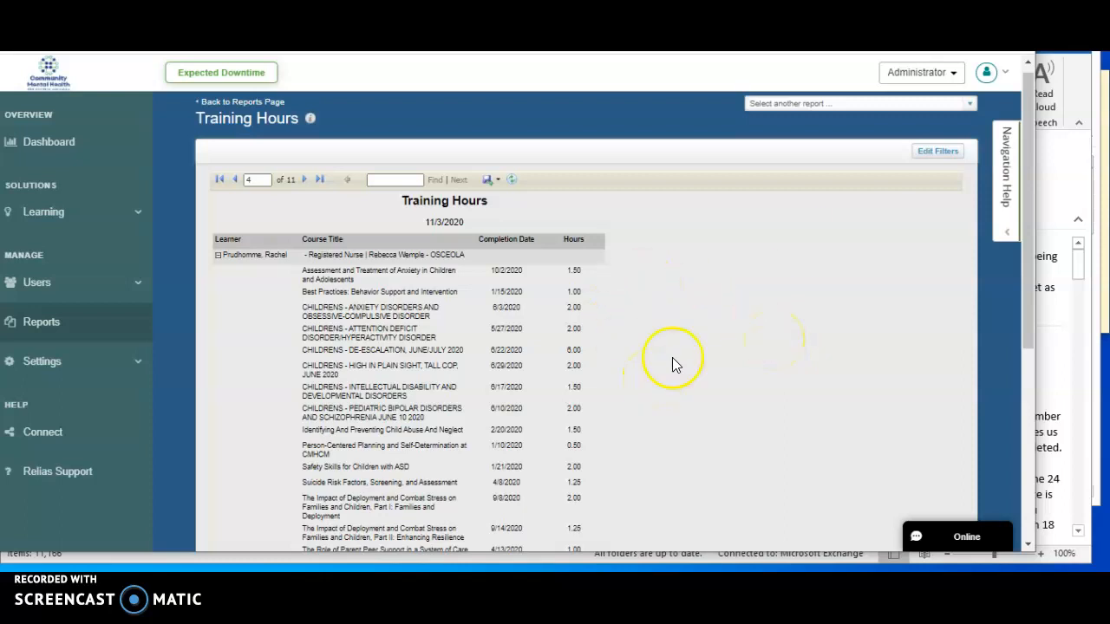
pyautogui.moveTo(1026, 260)
pyautogui.mouseDown()
pyautogui.moveTo(1024, 338)
pyautogui.moveTo(1023, 255)
pyautogui.moveTo(1032, 258)
pyautogui.mouseUp()
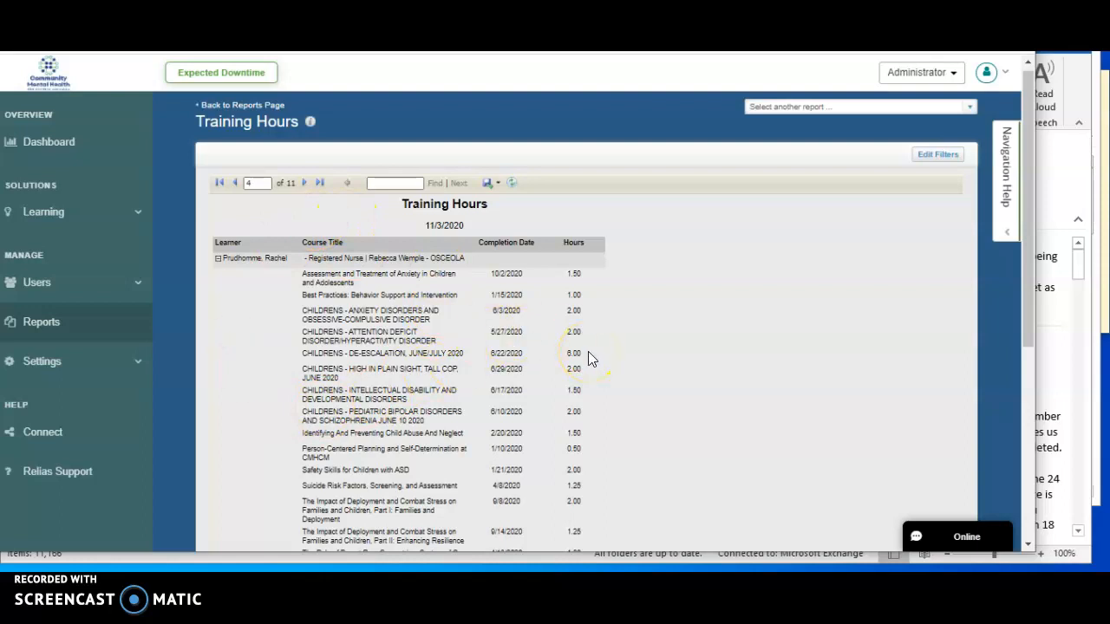
pyautogui.moveTo(1032, 293); pyautogui.dragTo(1035, 268)
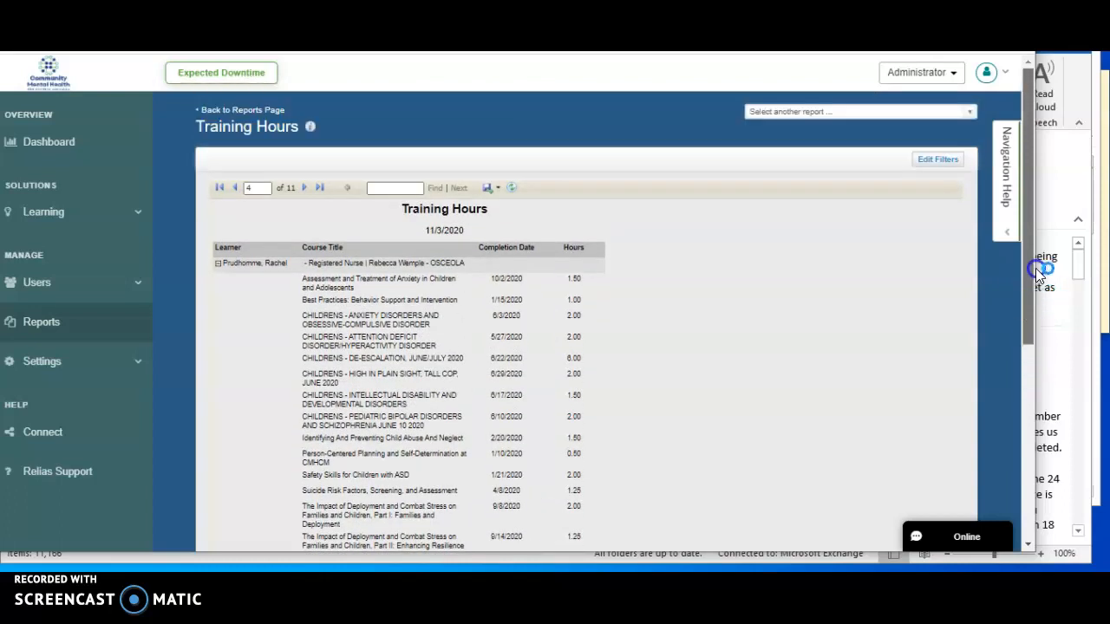